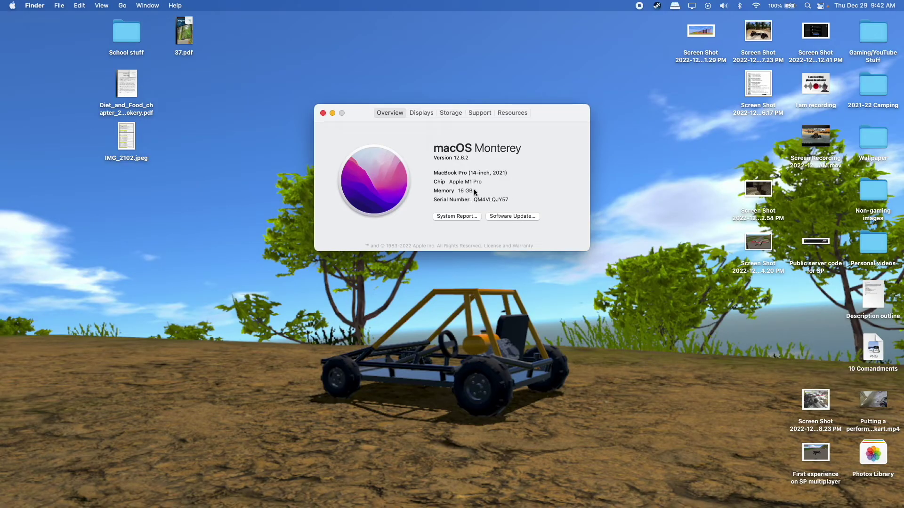
# - Close the system information window and bring up the YouTube video on running BeamNG Drive on a Mac with CrossOver in Safari
pyautogui.click(323, 113)
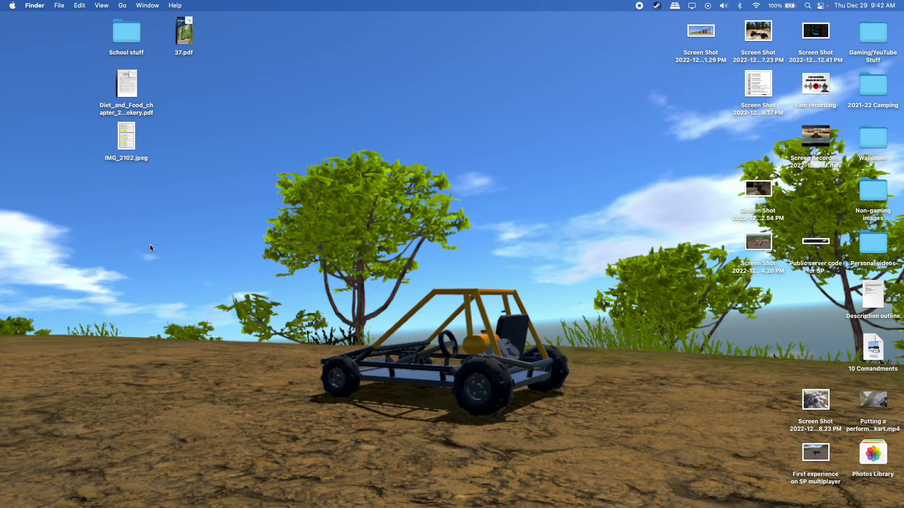
pyautogui.press('super+Tab')
pyautogui.click(671, 44)
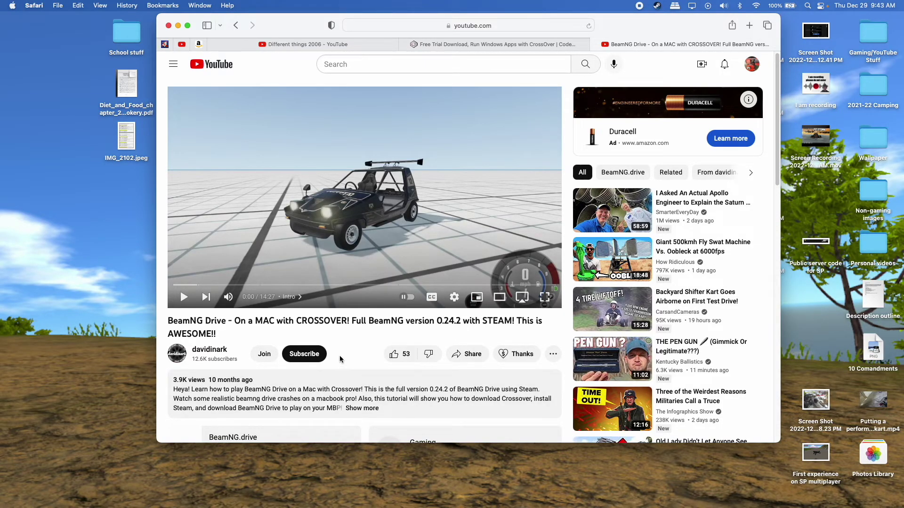
pyautogui.doubleClick(259, 321)
pyautogui.click(305, 336)
# - Read through the CodeWeavers CrossOver Mac download page and open its purchase options
pyautogui.click(542, 44)
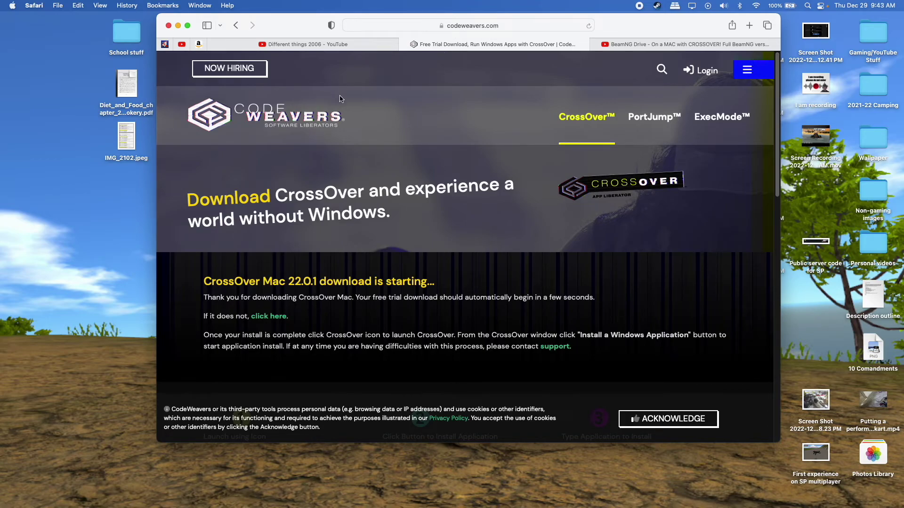
pyautogui.scroll(-2, 463, 156)
pyautogui.scroll(-8, 424, 156)
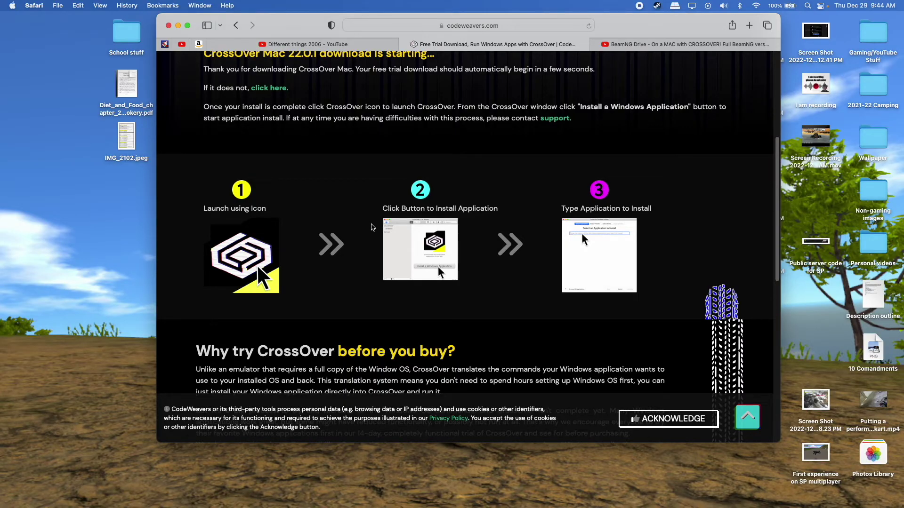
pyautogui.scroll(-5, 373, 206)
pyautogui.scroll(-3, 374, 206)
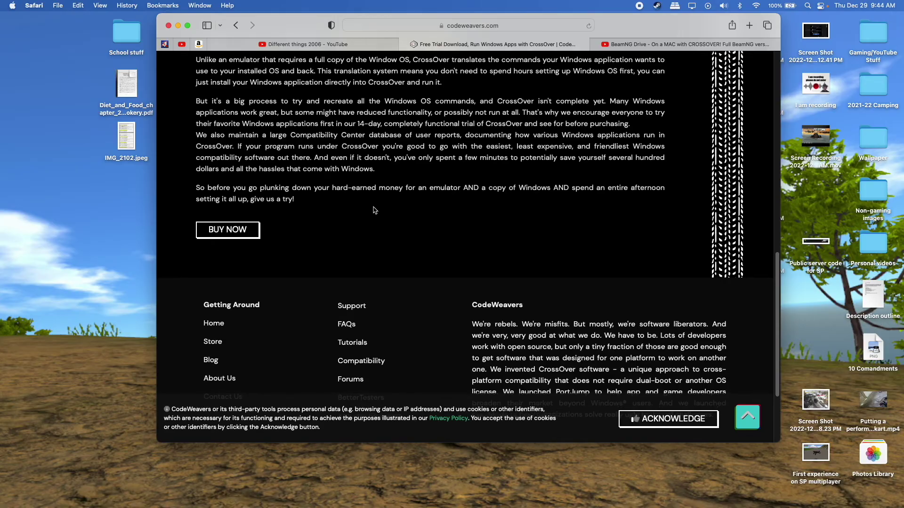
pyautogui.scroll(5, 375, 208)
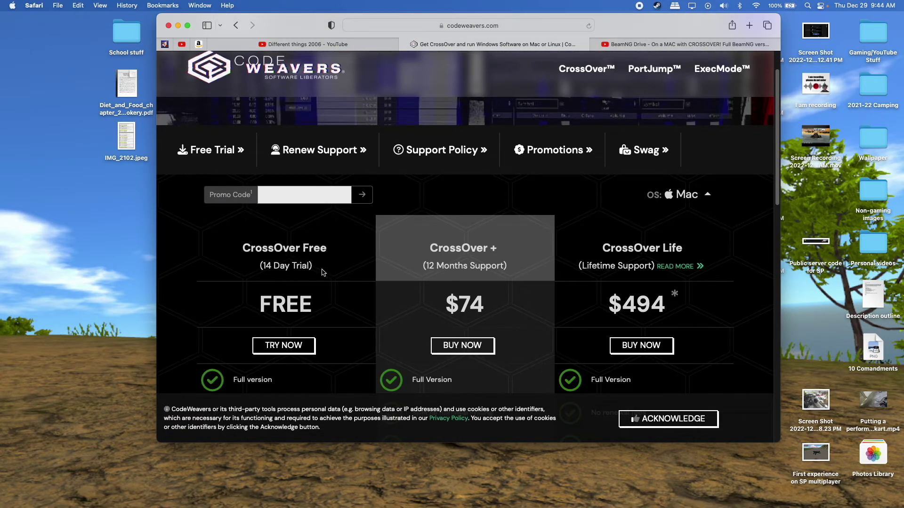
# - Compare the CrossOver Free, CrossOver + and CrossOver Life plans on the CodeWeavers store page
pyautogui.scroll(-2, 342, 316)
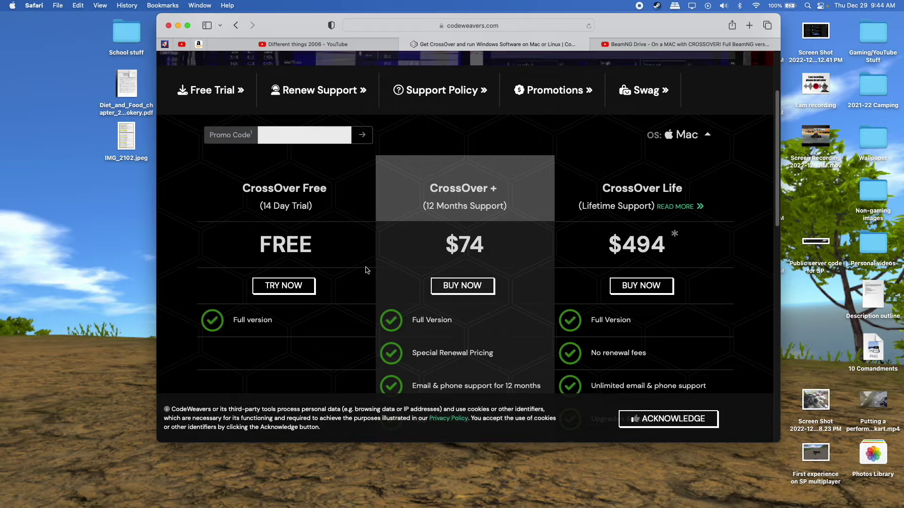
pyautogui.scroll(-1, 346, 291)
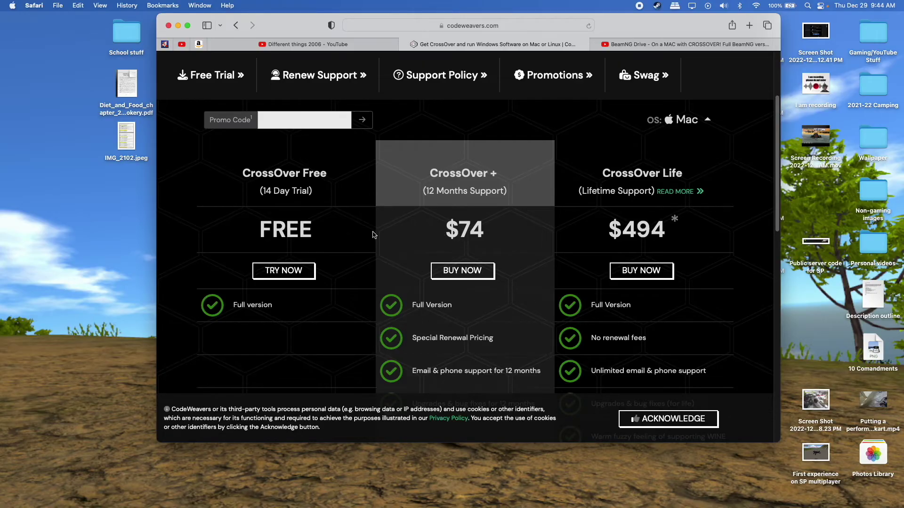
pyautogui.scroll(3, 369, 232)
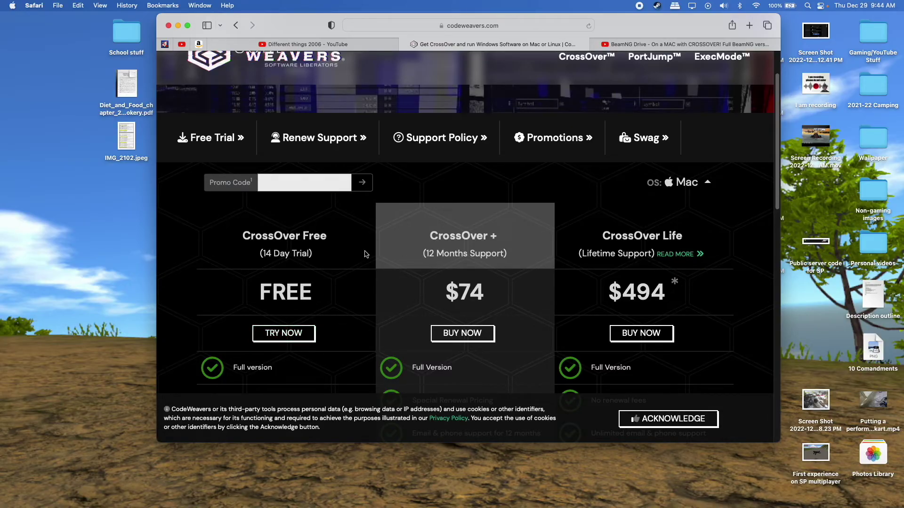
pyautogui.scroll(1, 366, 252)
pyautogui.scroll(-1, 295, 338)
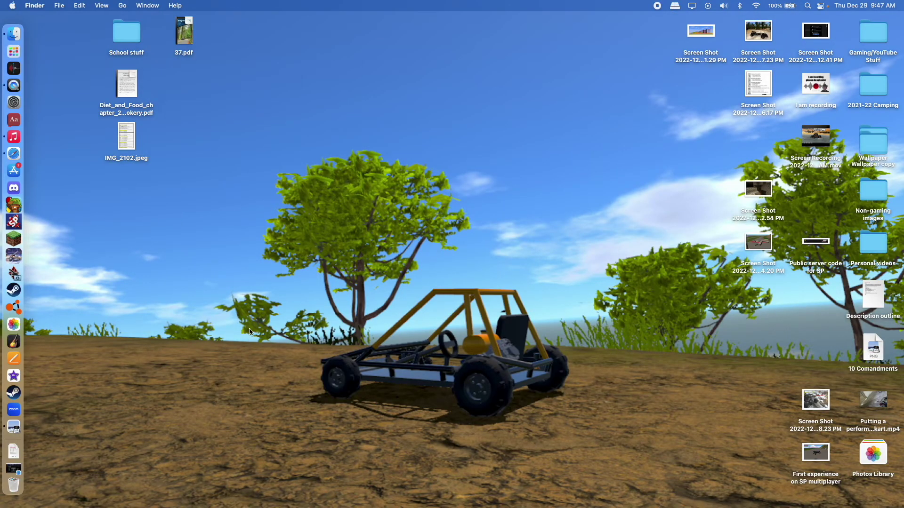
# - Launch an app from the CrossOver (Other) group and continue with the CrossOver trial version
pyautogui.click(13, 451)
pyautogui.click(154, 230)
pyautogui.click(19, 52)
pyautogui.moveTo(704, 467); pyautogui.dragTo(335, 363)
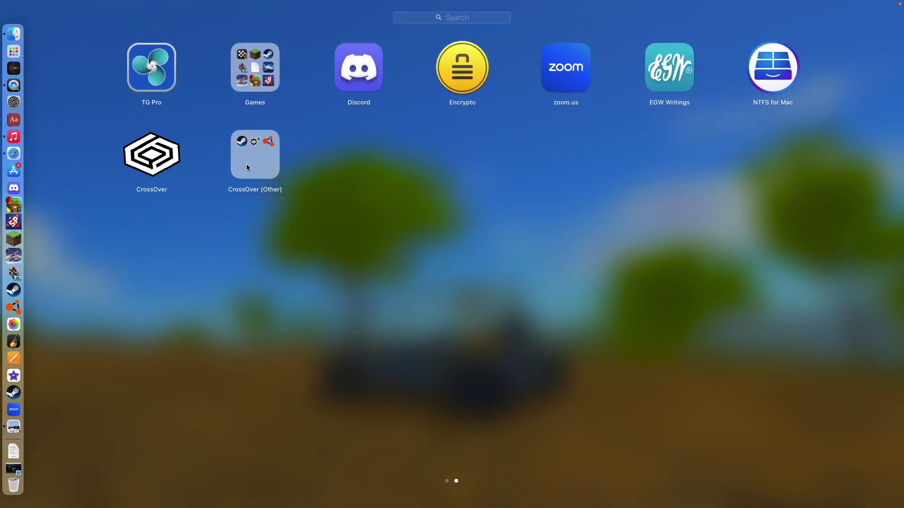
pyautogui.click(244, 156)
pyautogui.click(254, 266)
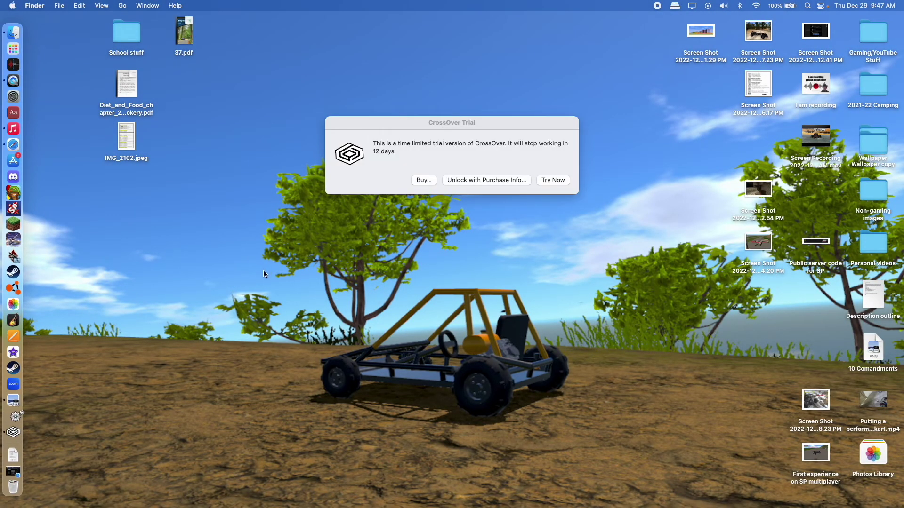
pyautogui.click(553, 180)
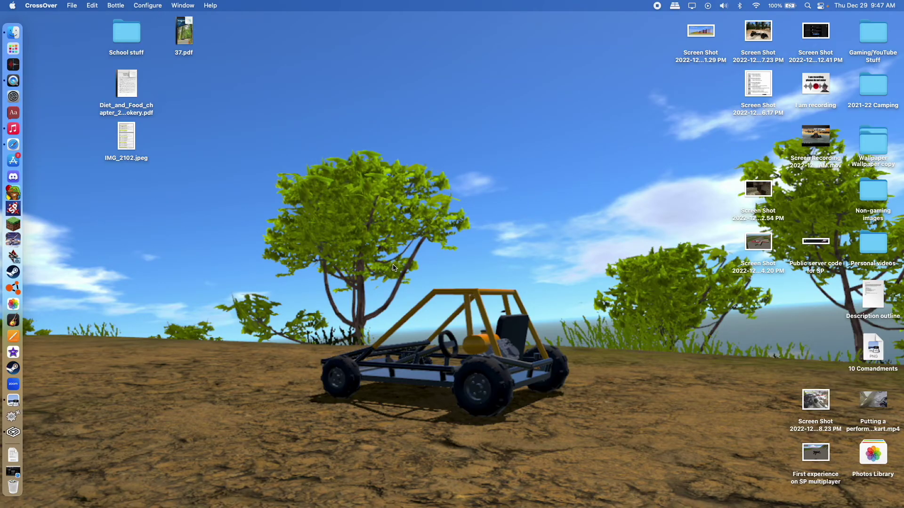
pyautogui.click(12, 415)
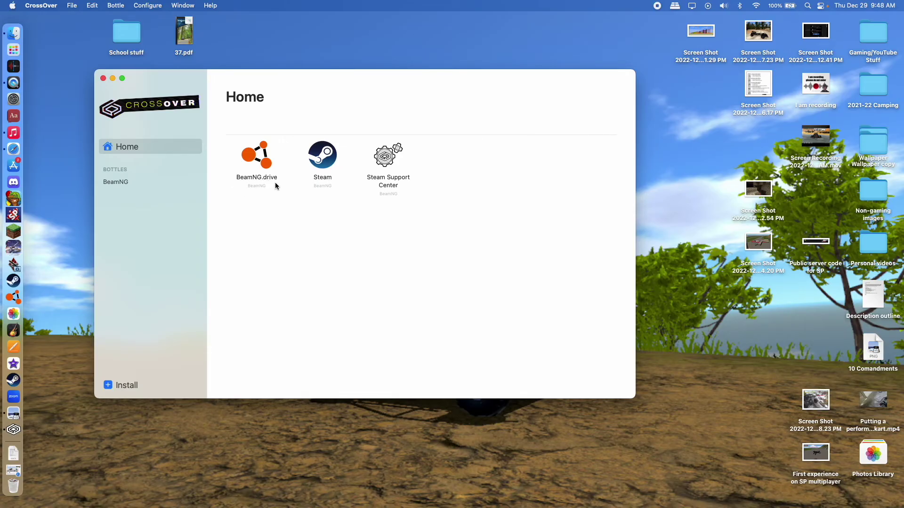
# - Start BeamNG.drive from the CrossOver home, play it from the Steam library and choose Launch game
pyautogui.doubleClick(249, 137)
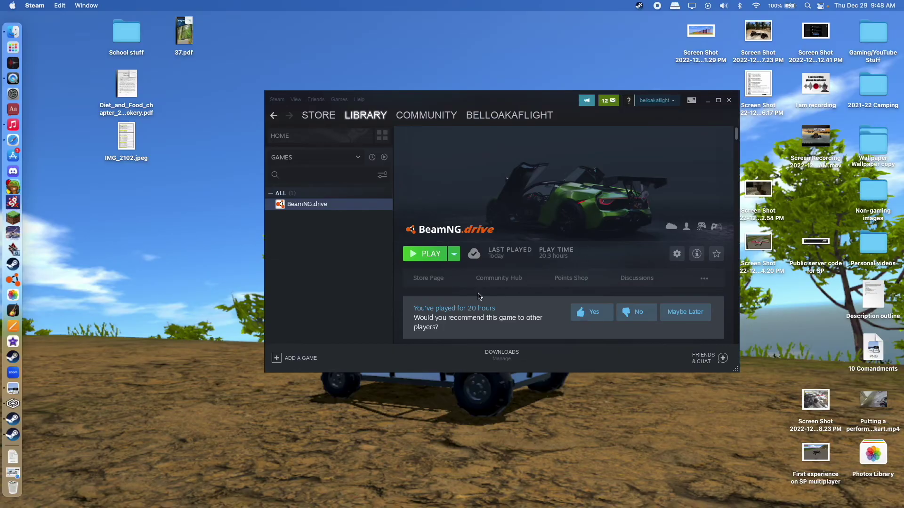
pyautogui.click(427, 257)
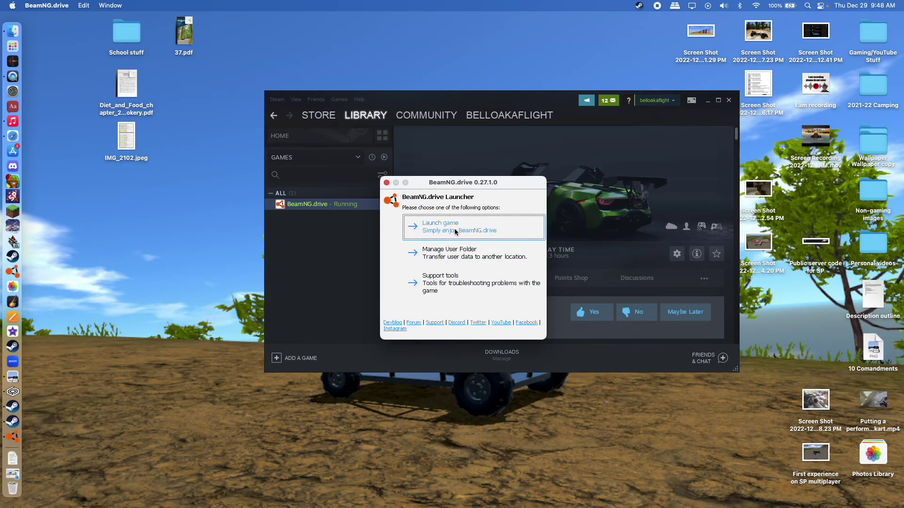
pyautogui.click(454, 231)
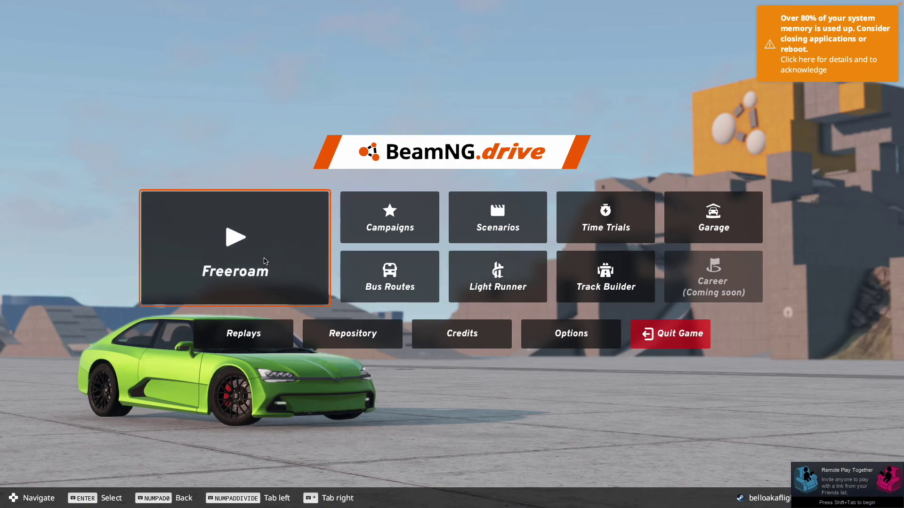
# - Start a Freeroam session on the Utah, USA map at the West Highway spawn point
pyautogui.click(265, 261)
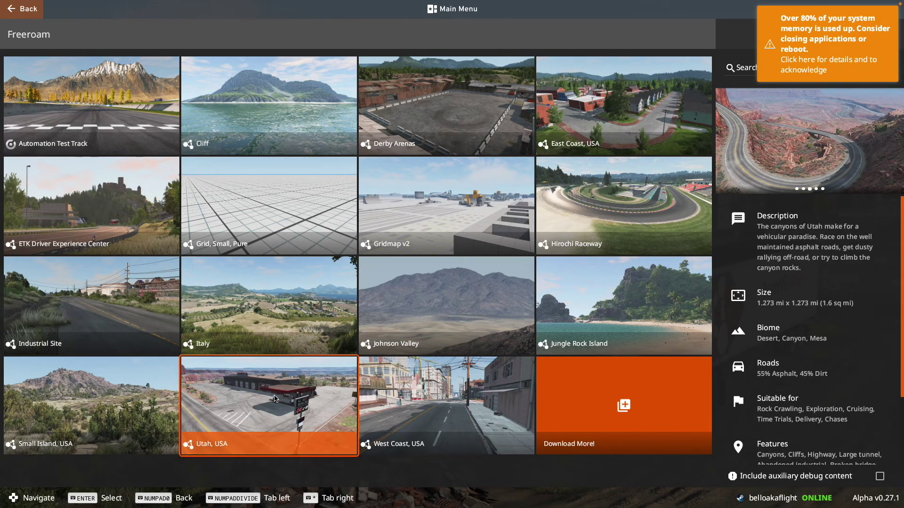
pyautogui.click(277, 403)
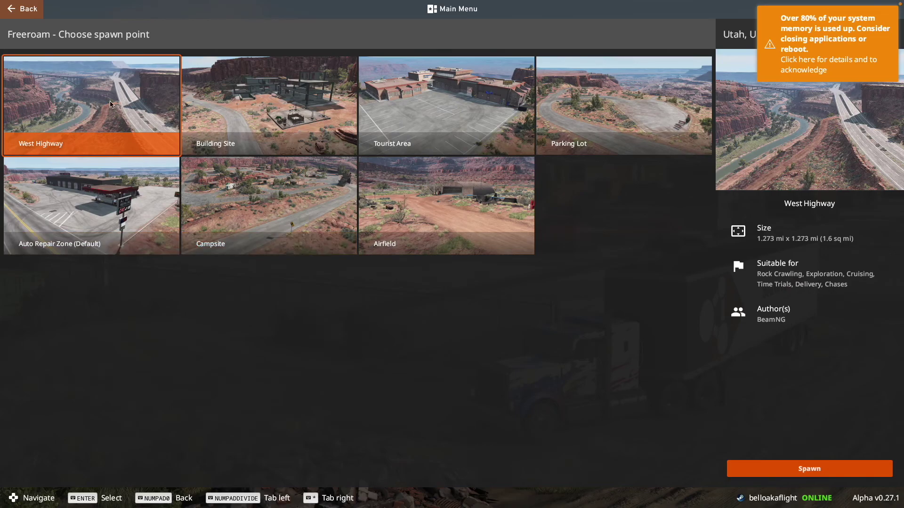
pyautogui.click(864, 469)
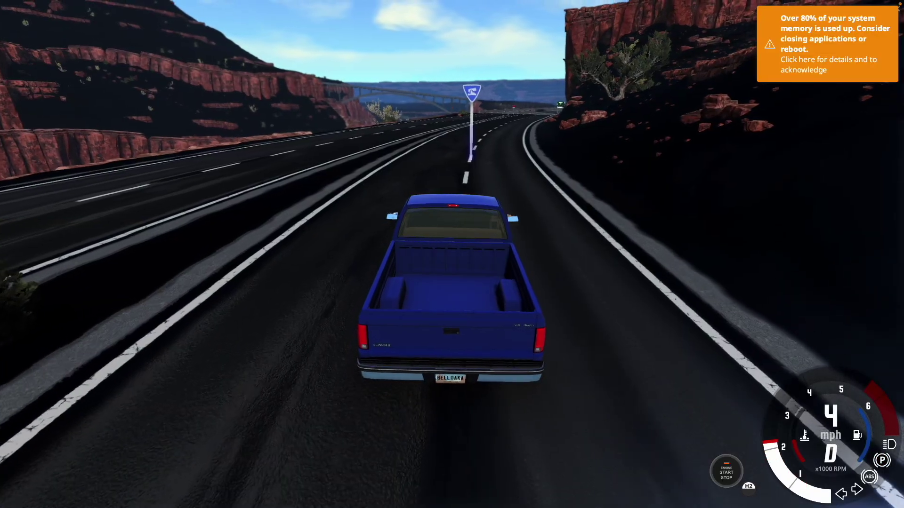
# - Accelerate the blue pickup along the highway, steering to keep it on the road
pyautogui.press('Up')
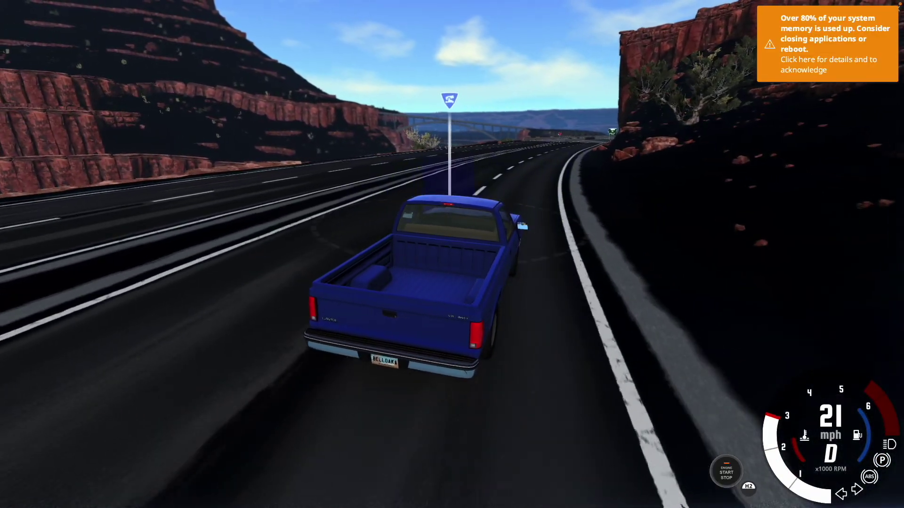
pyautogui.press('Up')
pyautogui.press('Right')
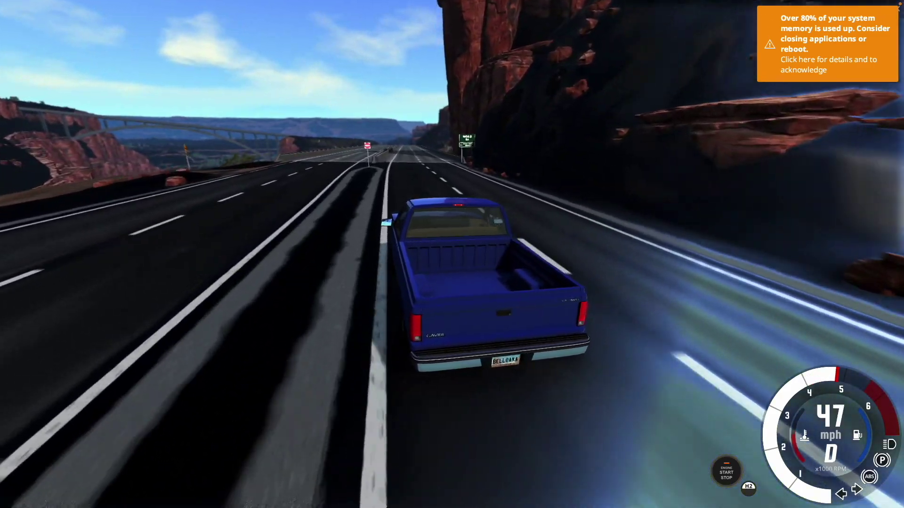
pyautogui.press('Up')
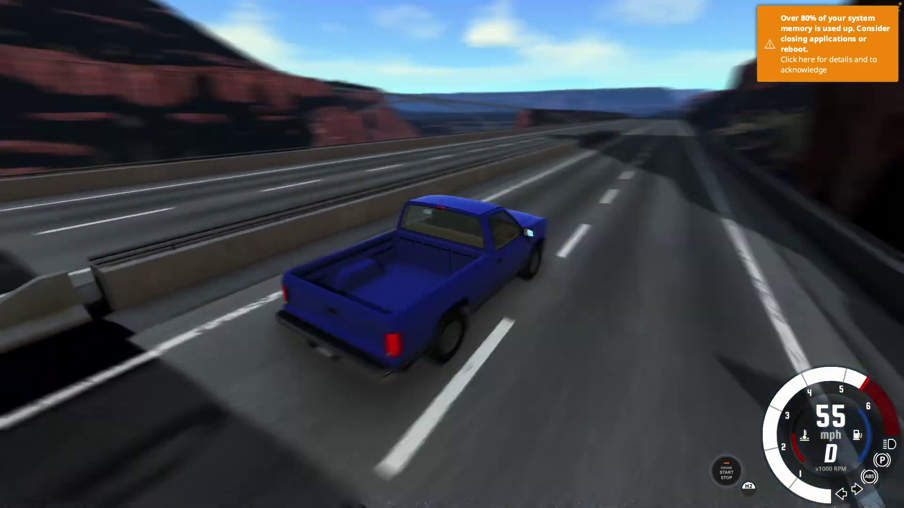
pyautogui.press('Up')
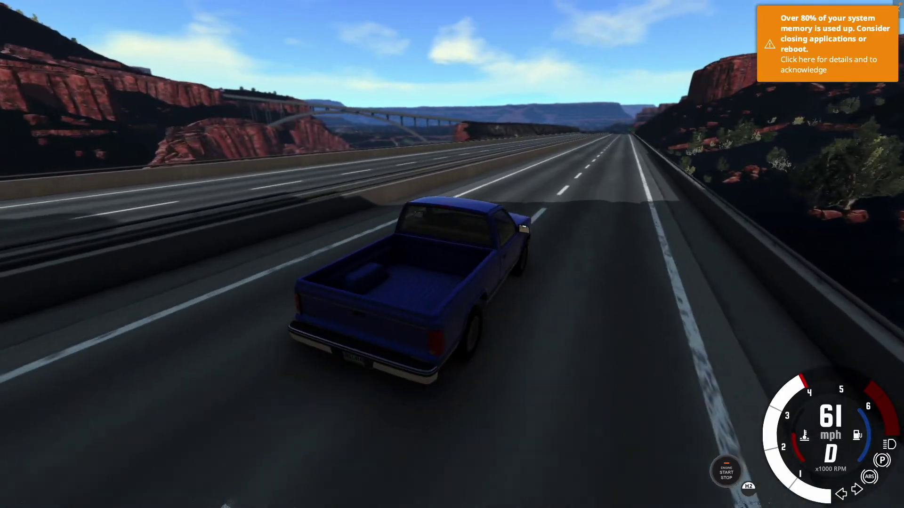
pyautogui.press('Up')
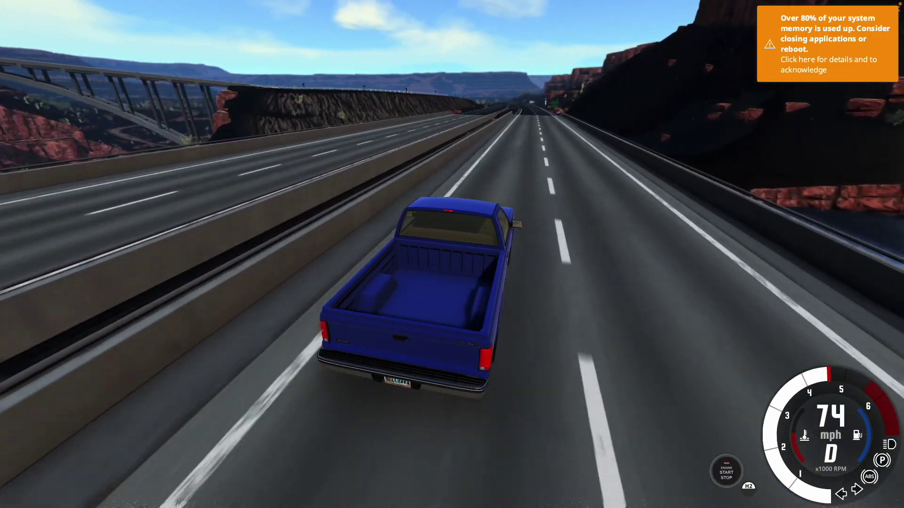
pyautogui.press('Up')
pyautogui.press('Up')
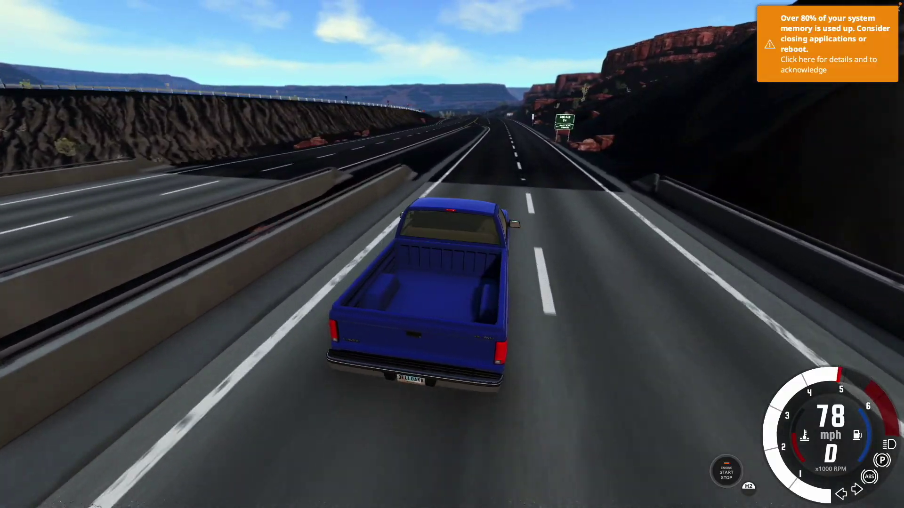
pyautogui.press('Up')
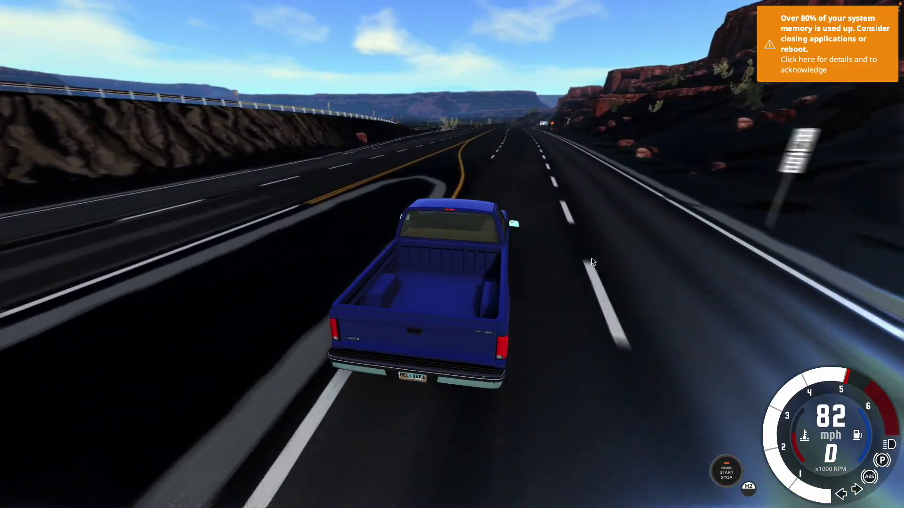
pyautogui.press('Up')
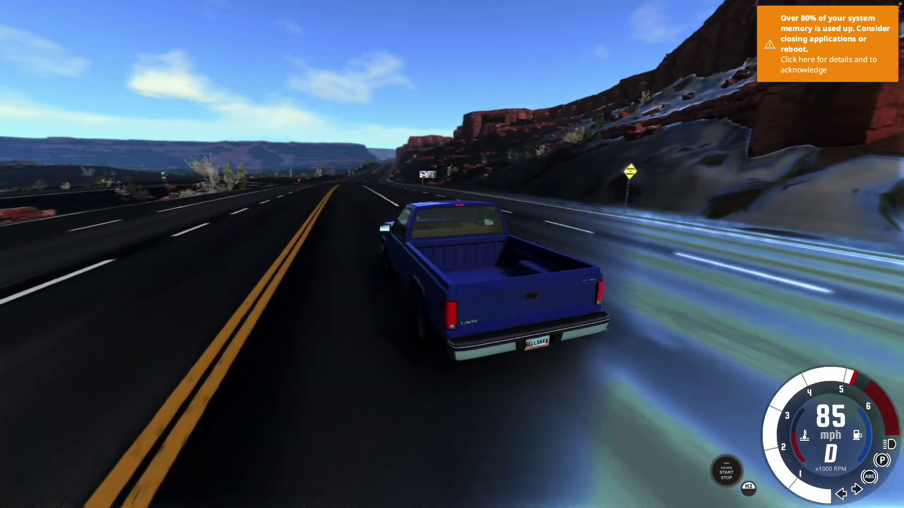
pyautogui.press('Up')
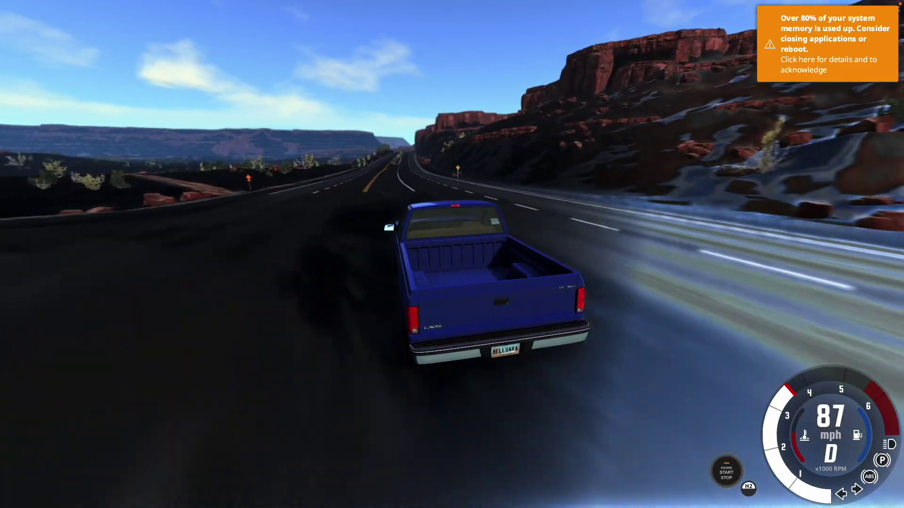
pyautogui.press('Up')
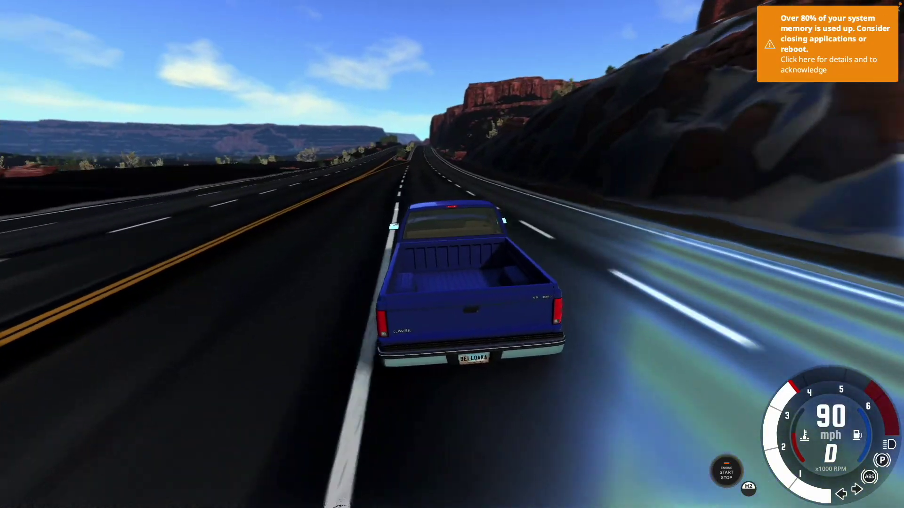
pyautogui.press('Up')
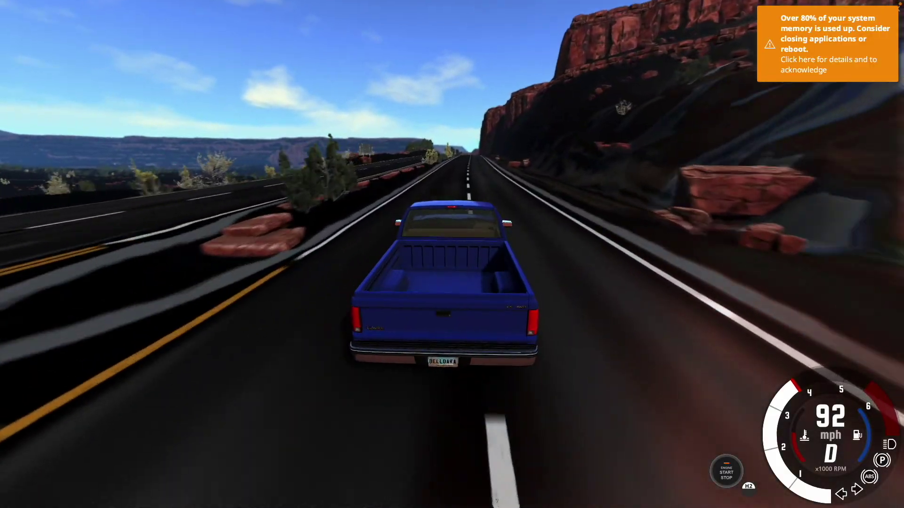
pyautogui.press('Up')
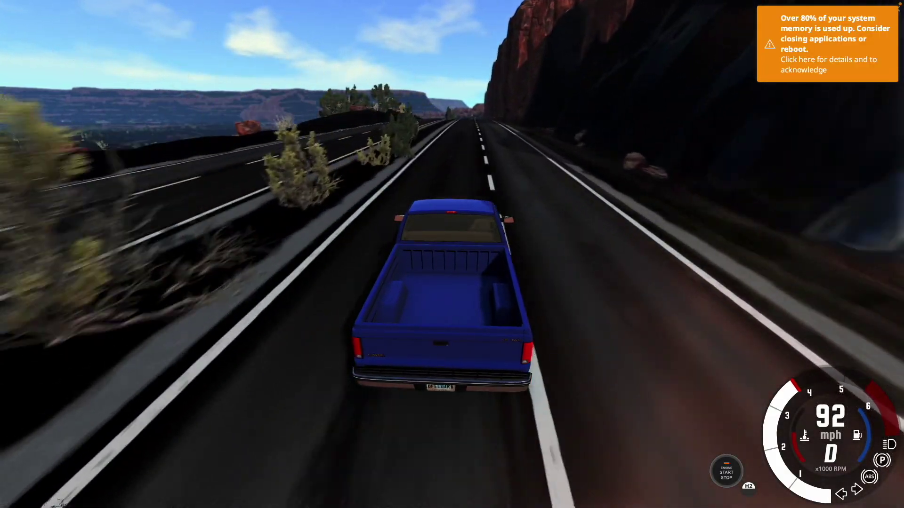
pyautogui.press('Up')
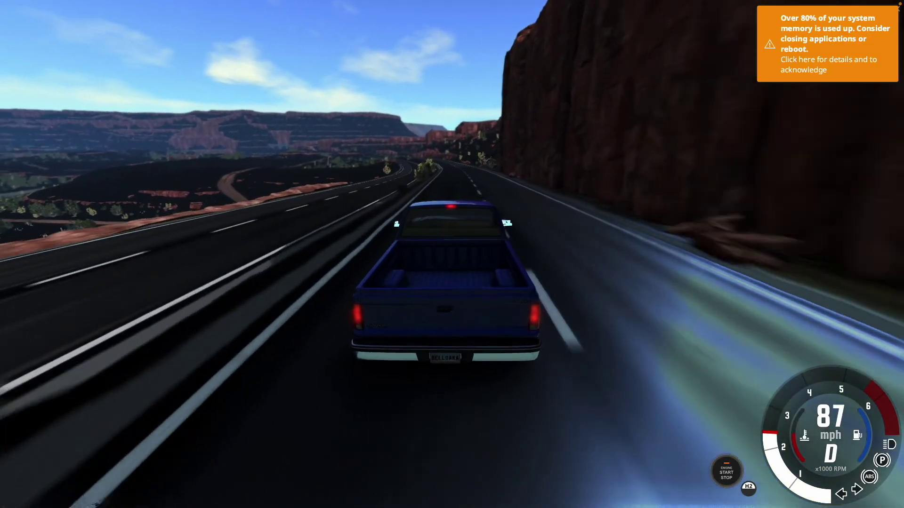
# - Brake the pickup almost to a standstill on the highway
pyautogui.press('Down')
pyautogui.press('Down')
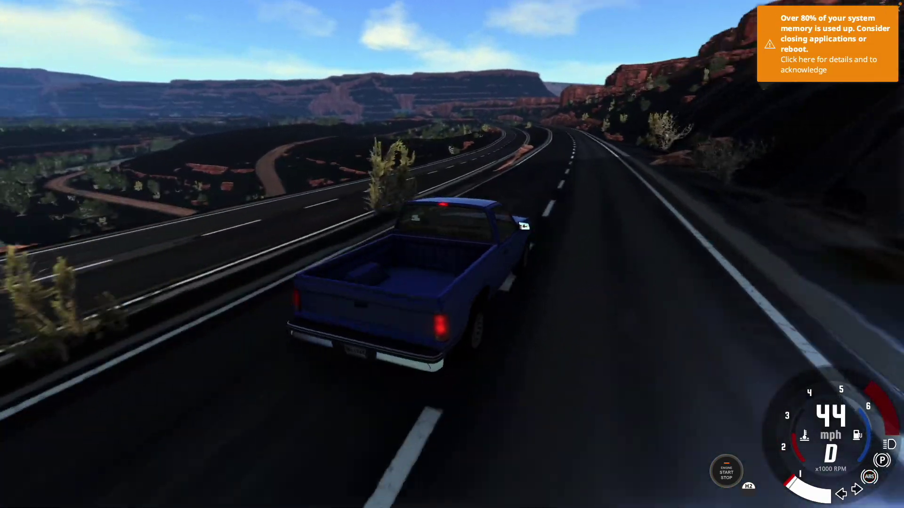
pyautogui.press('Down')
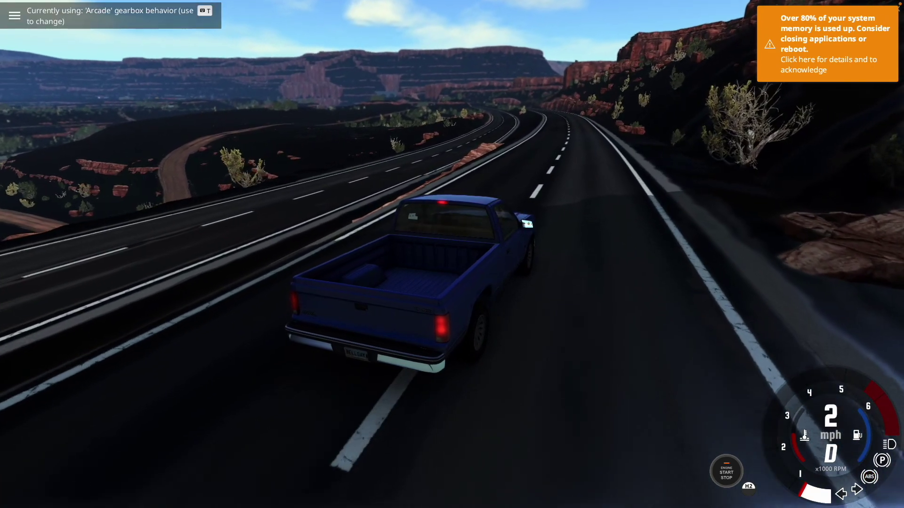
# - Spawn a normal group of AI traffic vehicles on the highway around the pickup
pyautogui.press('Escape')
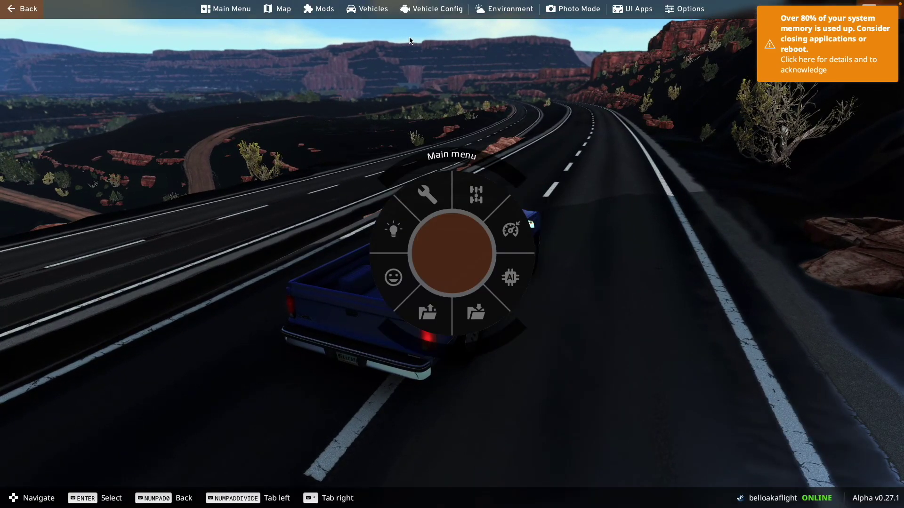
pyautogui.click(515, 280)
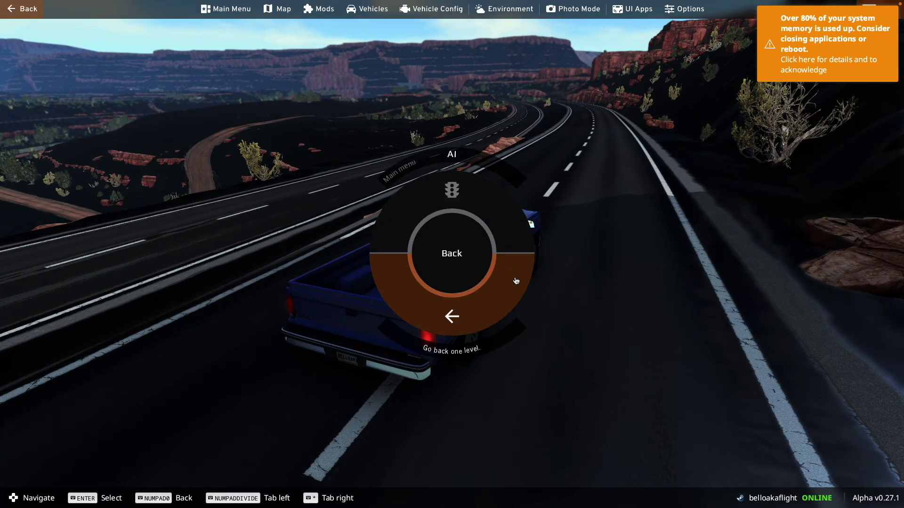
pyautogui.click(484, 205)
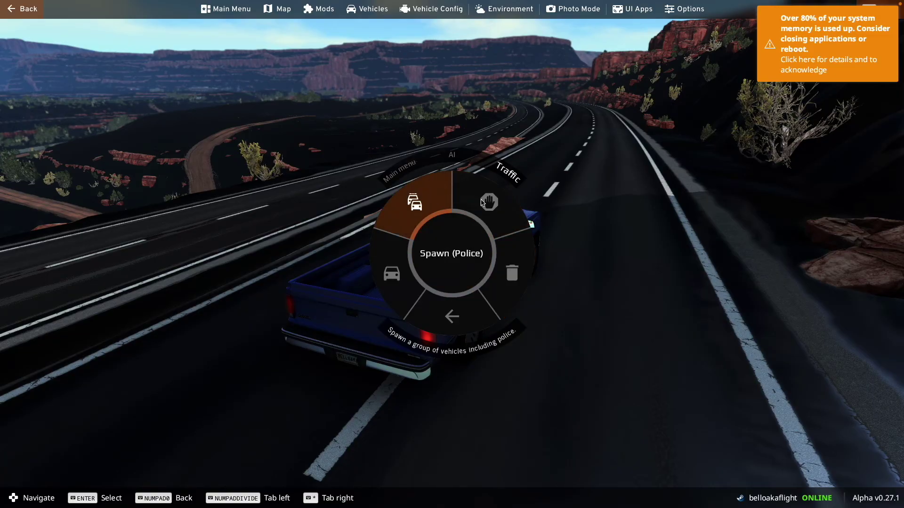
pyautogui.click(390, 268)
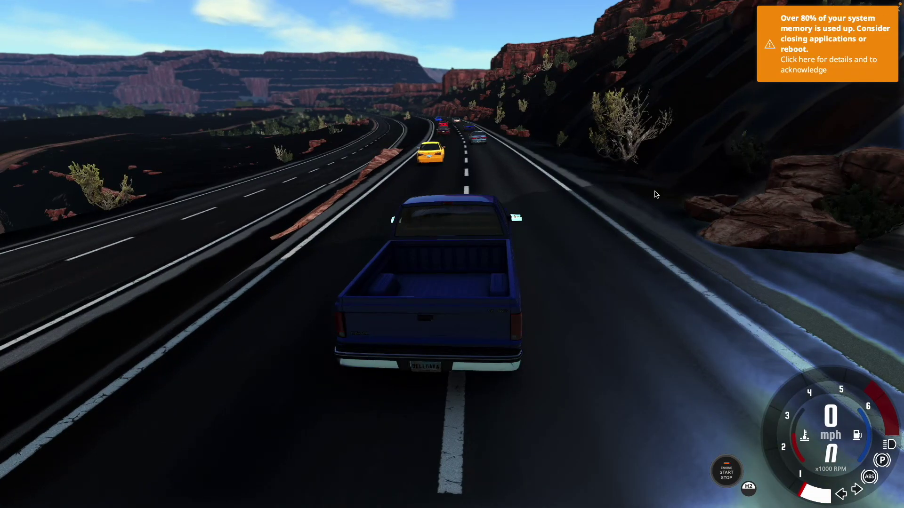
# - Accelerate the pickup along the Utah highway behind the traffic to about 35 mph, steering to stay on the road
pyautogui.press('Up')
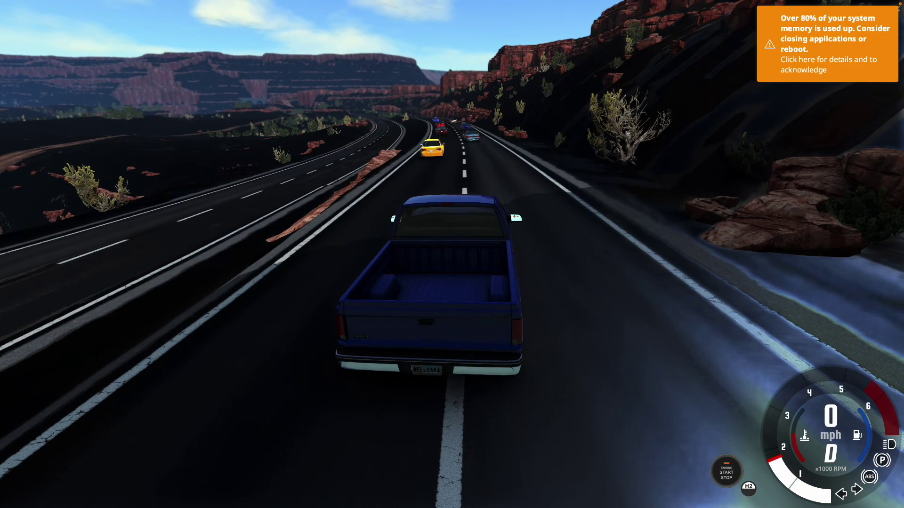
pyautogui.press('Left')
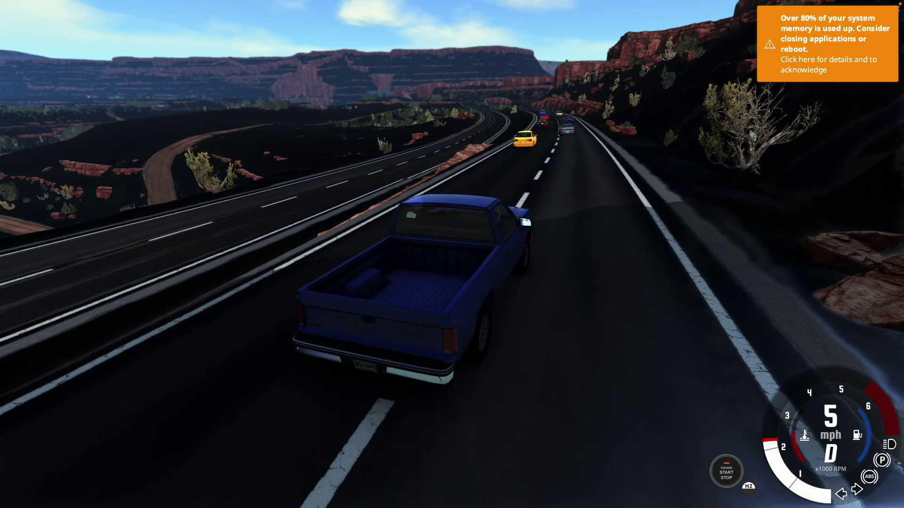
pyautogui.press('Up')
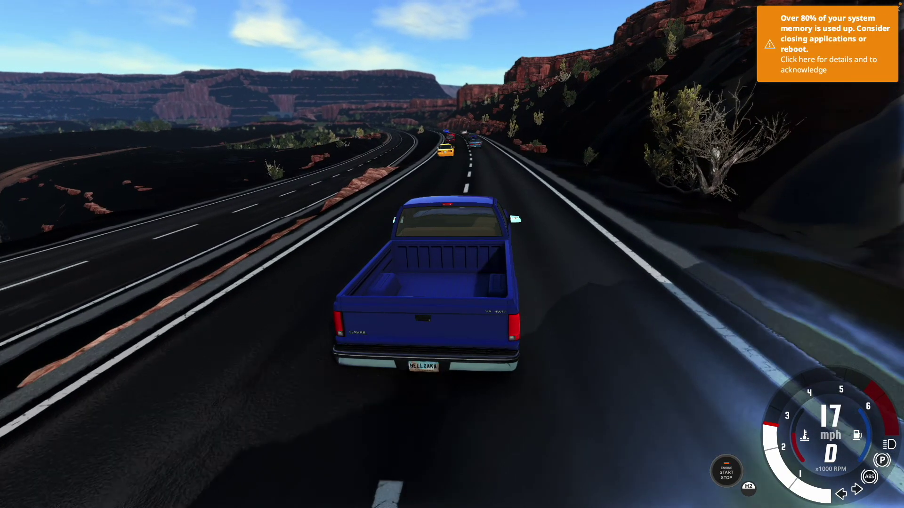
pyautogui.press('Right')
pyautogui.press('Up')
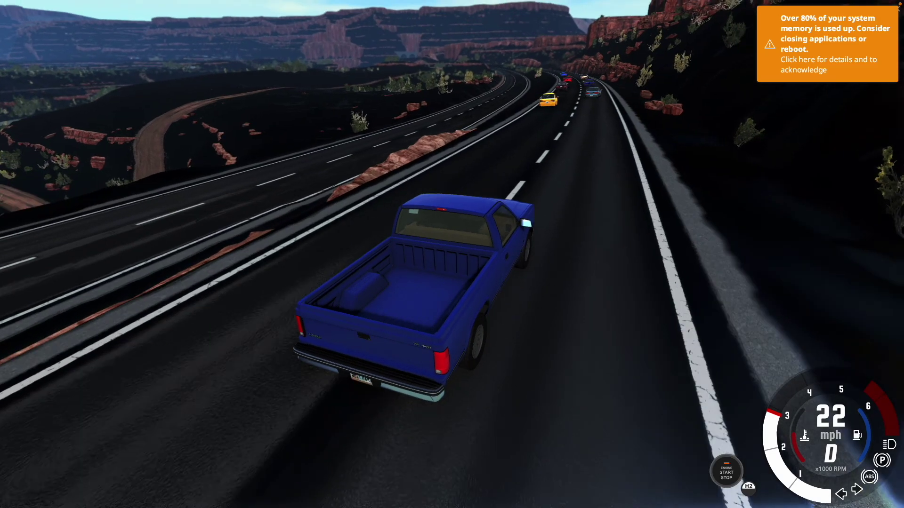
pyautogui.press('Up')
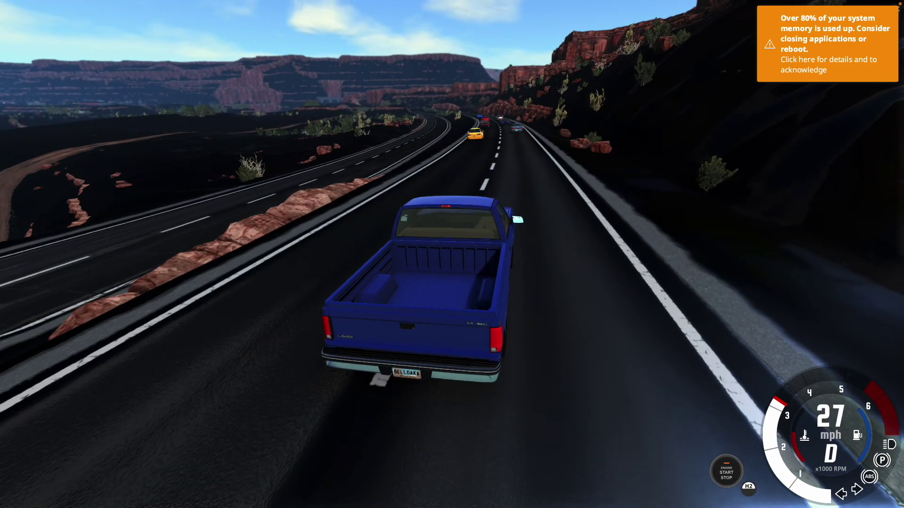
pyautogui.press('Right')
pyautogui.press('Up')
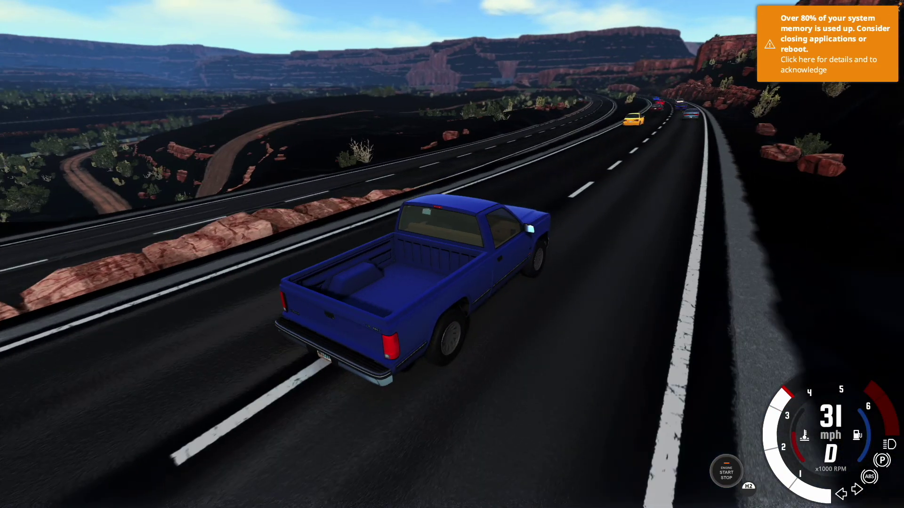
pyautogui.press('Left')
pyautogui.press('Up')
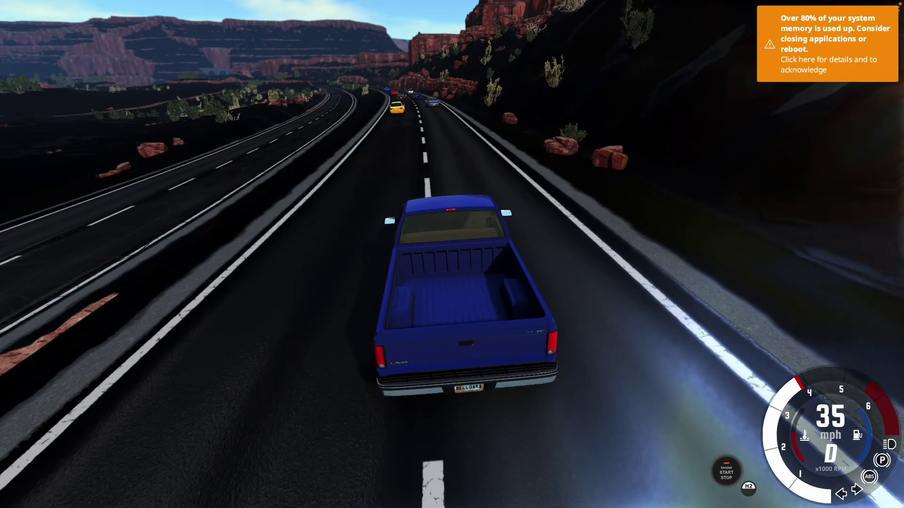
# - Start a new Freeroam session on the Automation Test Track map at the Highway spawn point
pyautogui.press('Escape')
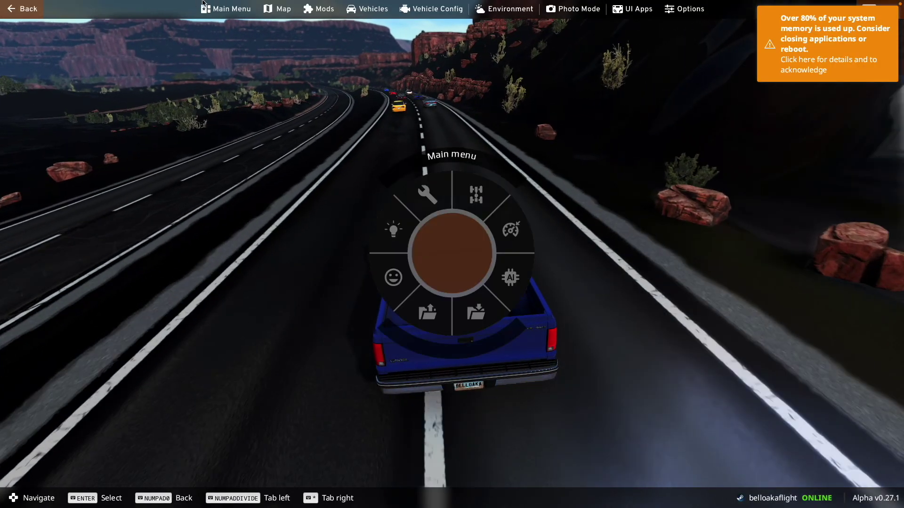
pyautogui.click(217, 10)
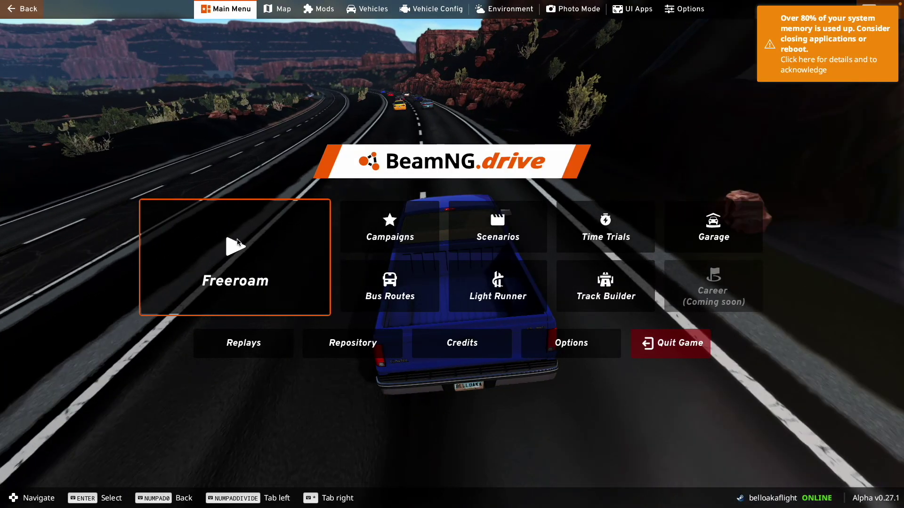
pyautogui.click(249, 253)
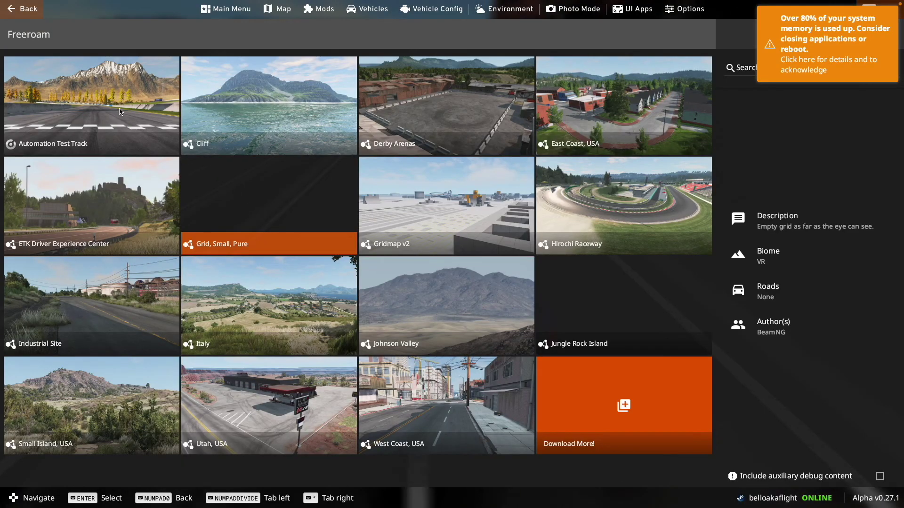
pyautogui.click(137, 118)
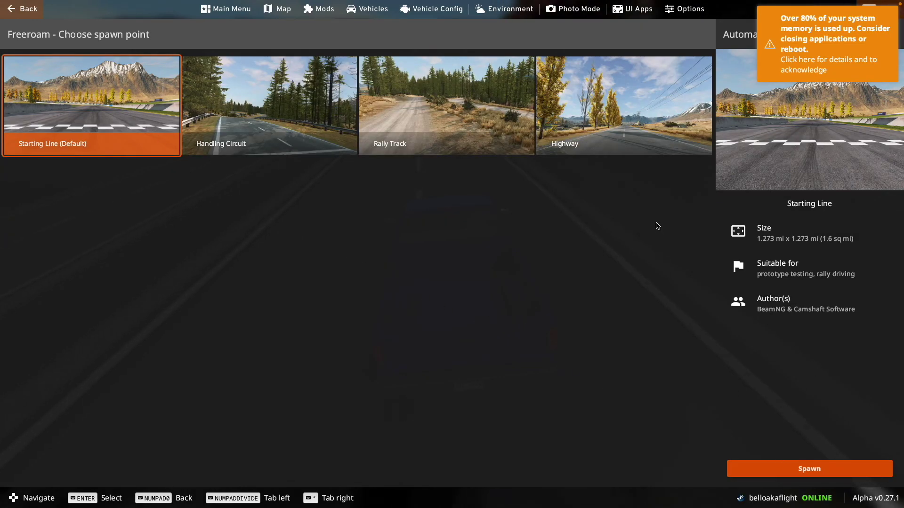
pyautogui.click(664, 146)
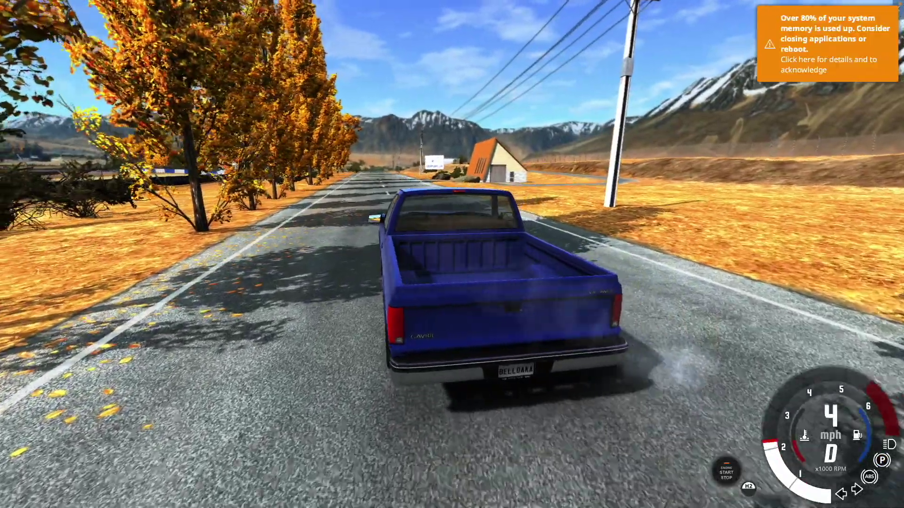
# - Drive the pickup down the tree-lined highway at up to about 52 mph, steering left past the roadside buildings
pyautogui.press('Up')
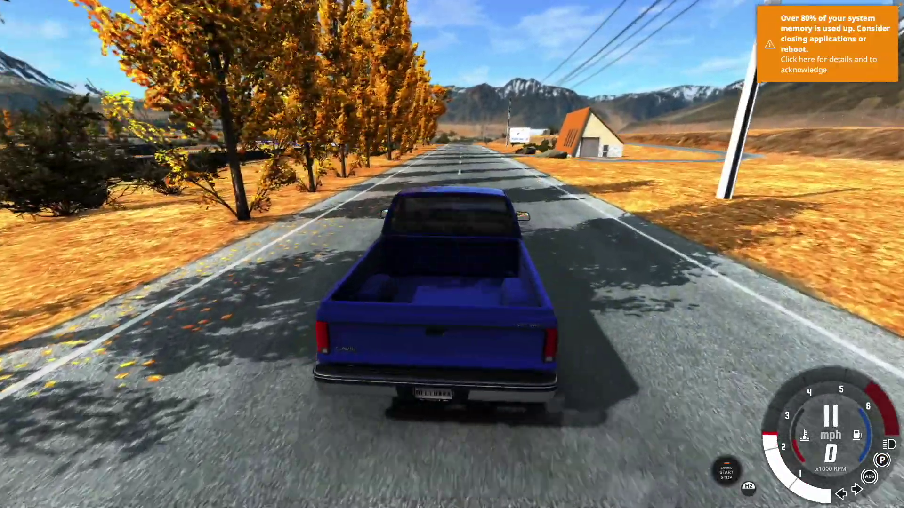
pyautogui.press('Up')
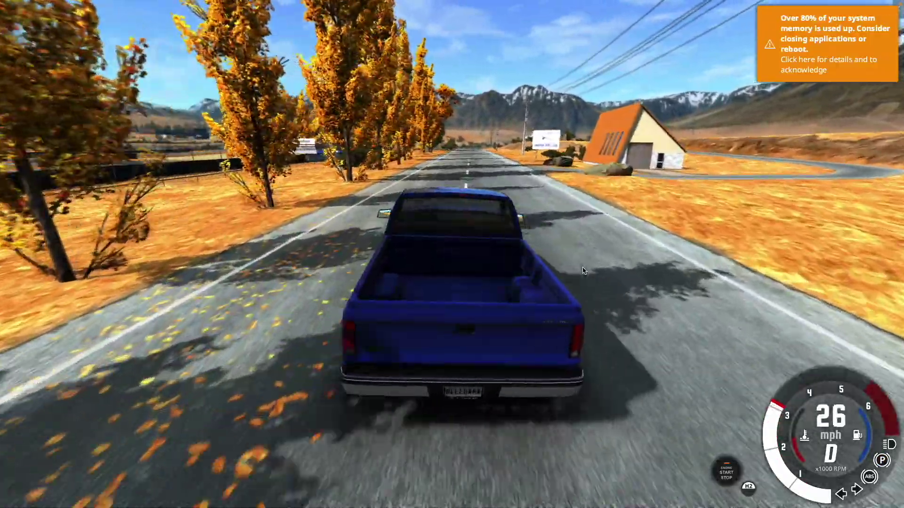
pyautogui.press('Up')
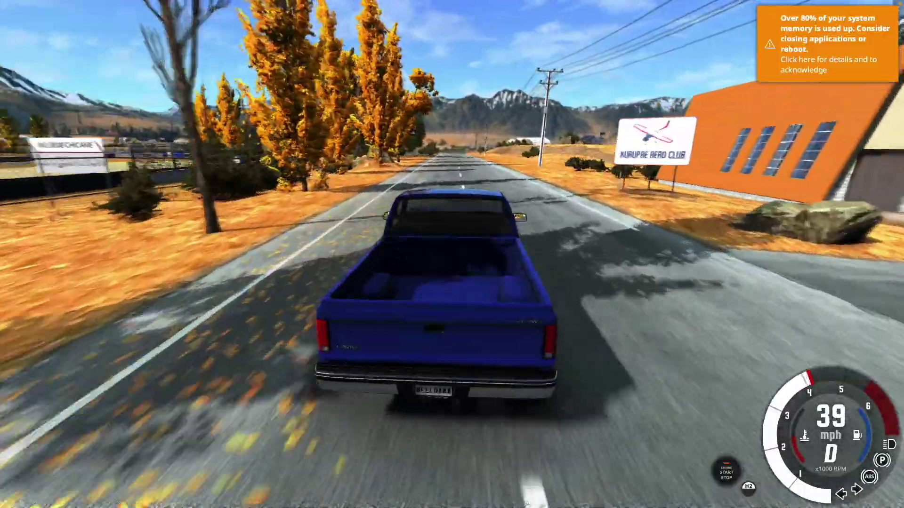
pyautogui.press('Left')
pyautogui.press('Up')
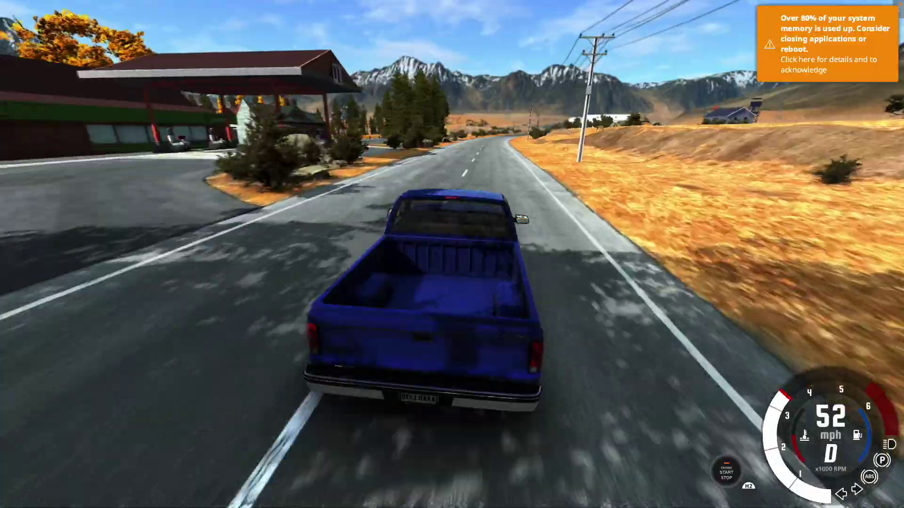
pyautogui.press('Up')
pyautogui.press('Left')
pyautogui.press('Up')
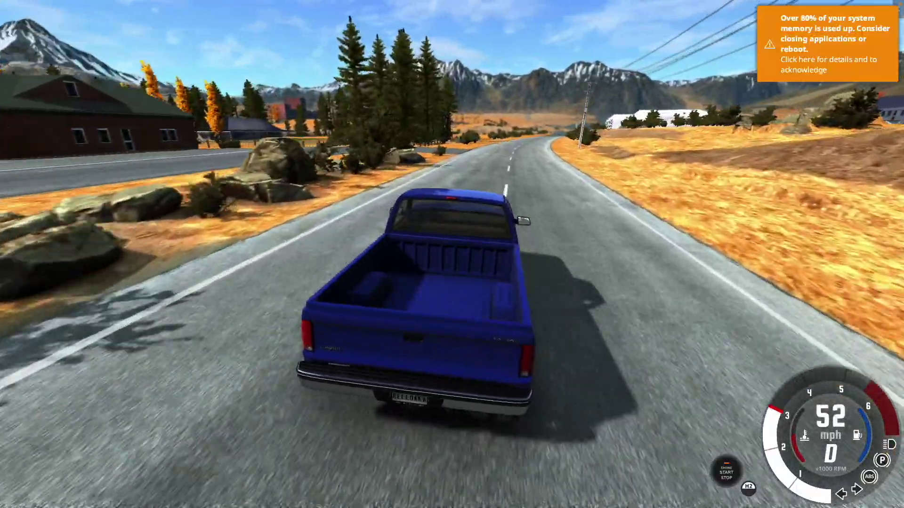
pyautogui.press('Left')
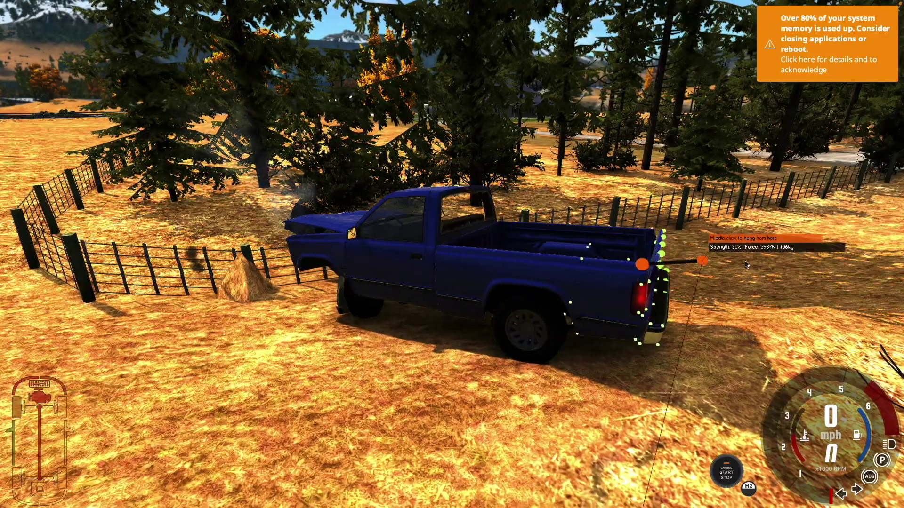
# - Pull open the crashed pickup's tailgate and haul the truck by its bed from the fence to the road's edge
pyautogui.moveTo(832, 272); pyautogui.dragTo(687, 283)
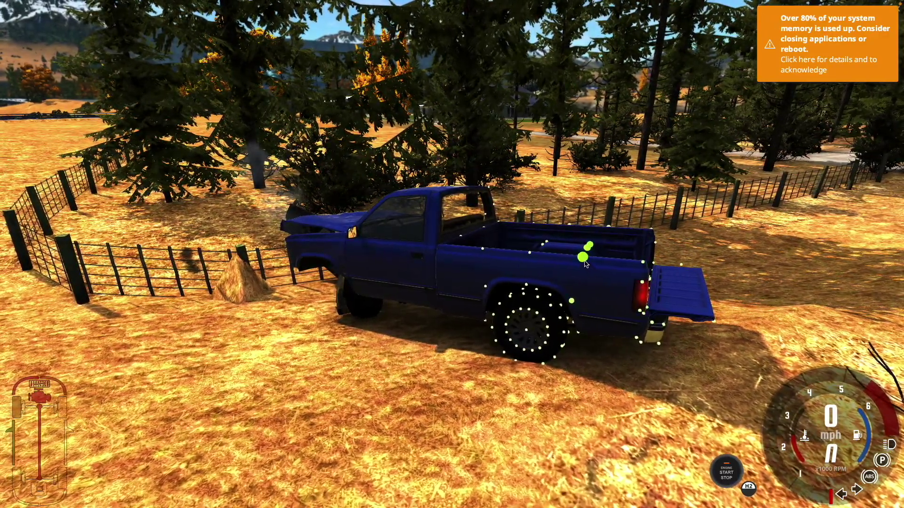
pyautogui.moveTo(900, 295); pyautogui.dragTo(896, 294)
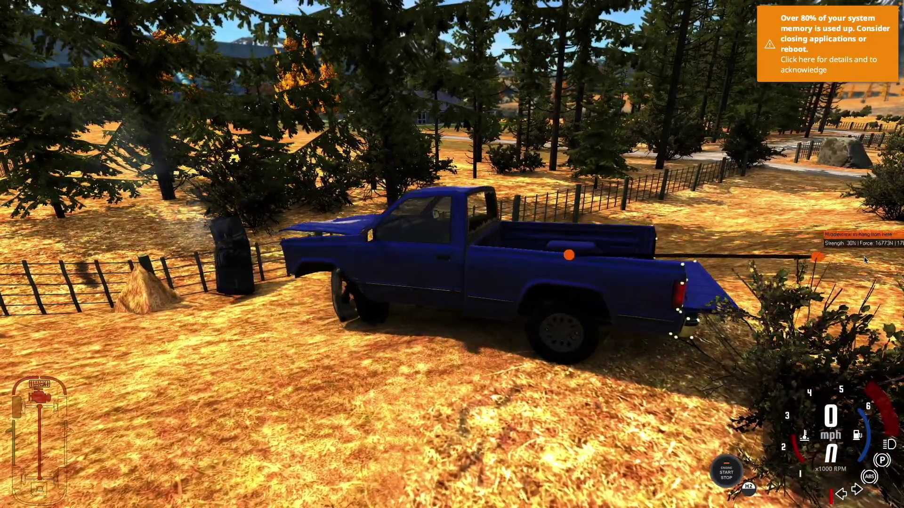
pyautogui.moveTo(866, 259); pyautogui.dragTo(862, 260)
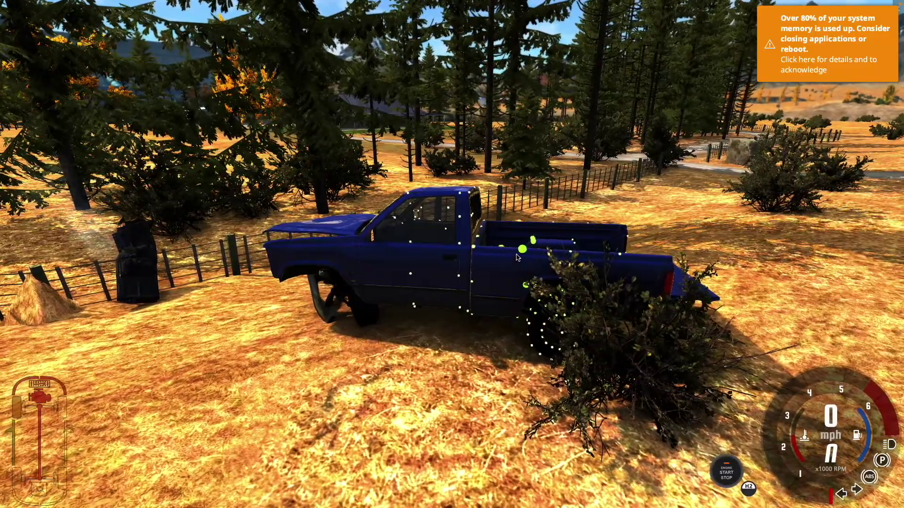
pyautogui.moveTo(825, 238); pyautogui.dragTo(900, 227)
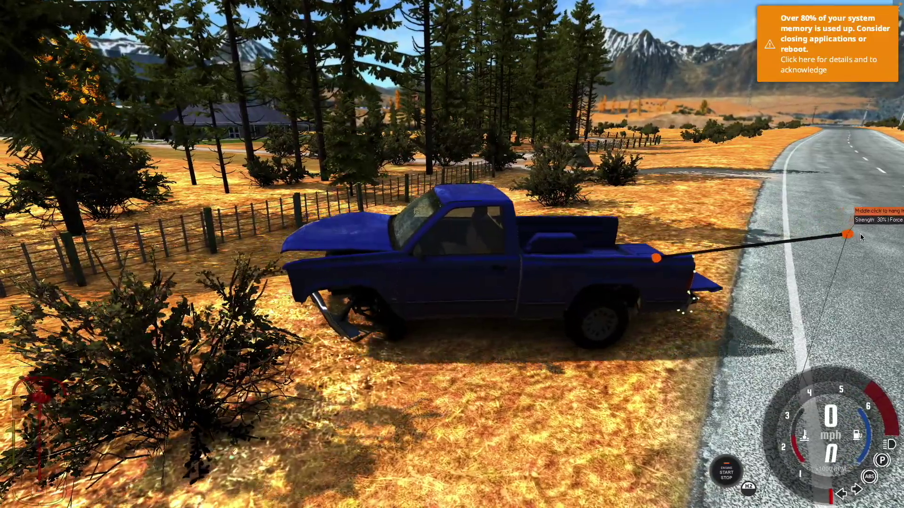
pyautogui.moveTo(860, 237); pyautogui.dragTo(789, 273)
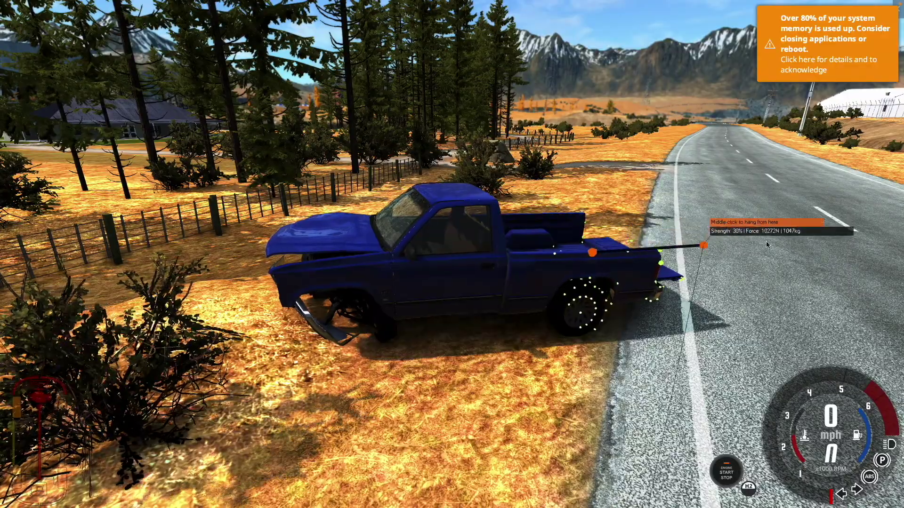
pyautogui.moveTo(884, 253); pyautogui.dragTo(875, 257)
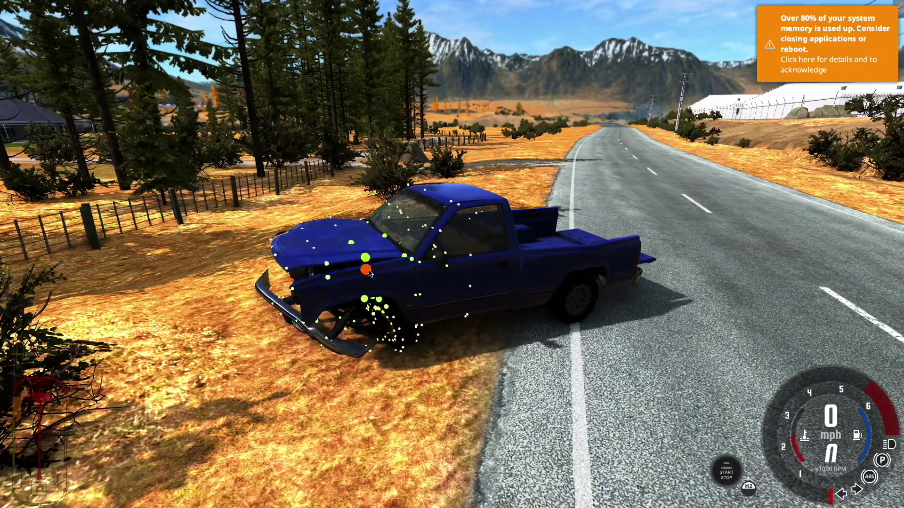
# - Lift and swing the wrecked pickup by its front end and side until it stands fully on the road
pyautogui.moveTo(370, 273); pyautogui.dragTo(682, 400)
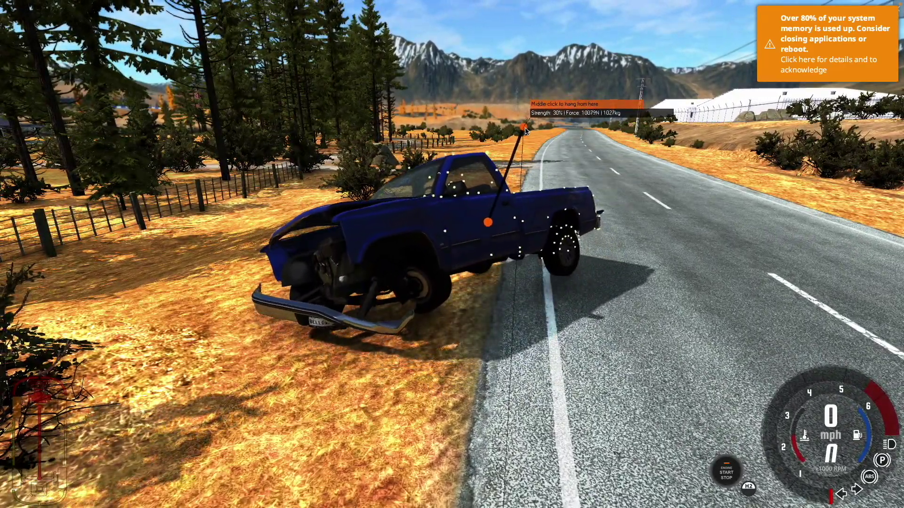
pyautogui.moveTo(525, 130); pyautogui.dragTo(676, 202)
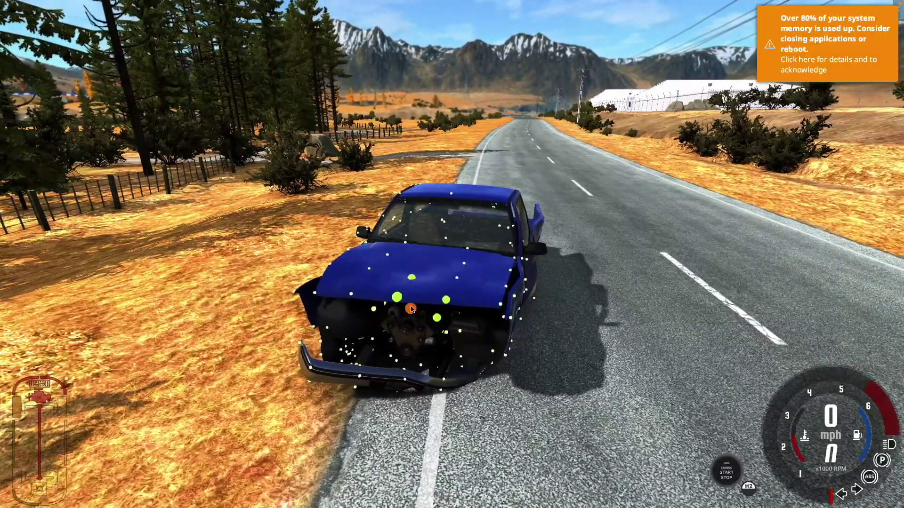
pyautogui.moveTo(411, 309); pyautogui.dragTo(825, 217)
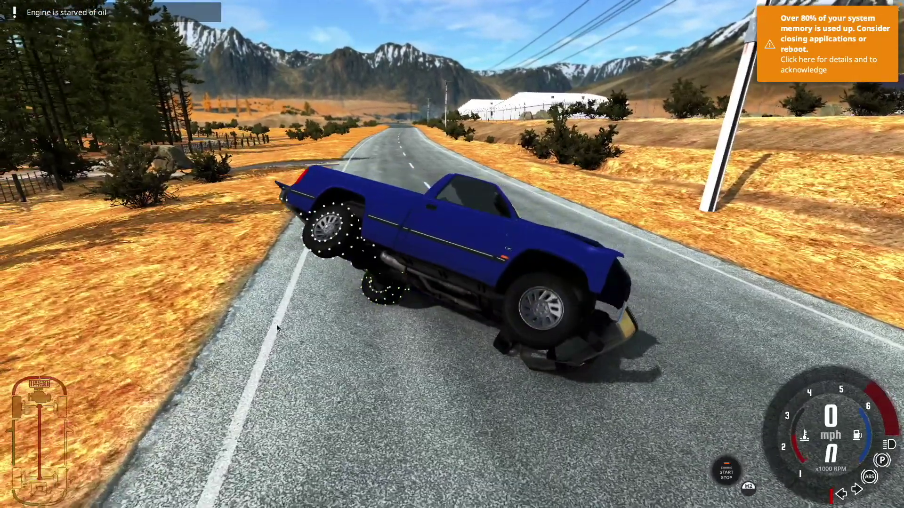
pyautogui.moveTo(528, 320); pyautogui.dragTo(663, 375)
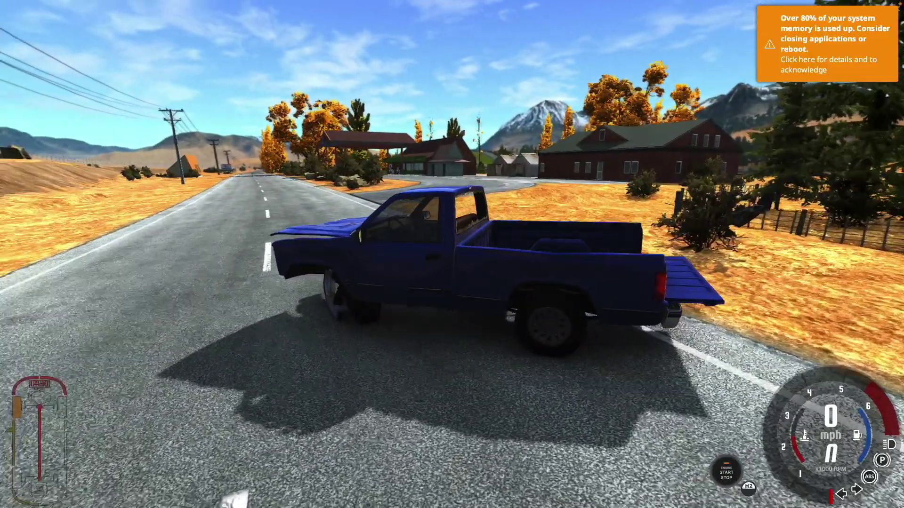